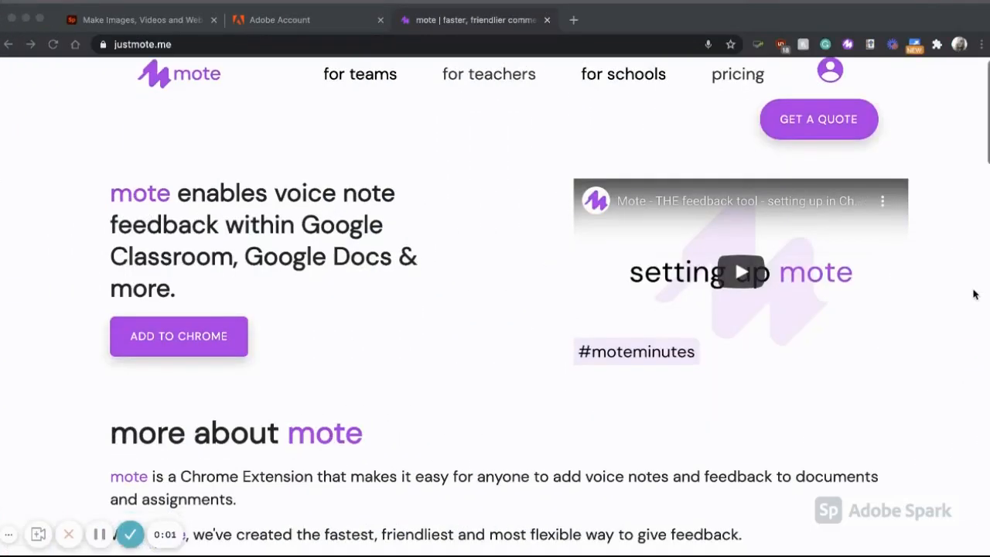
scroll(975, 294, "down", 3)
scroll(975, 294, "down", 5)
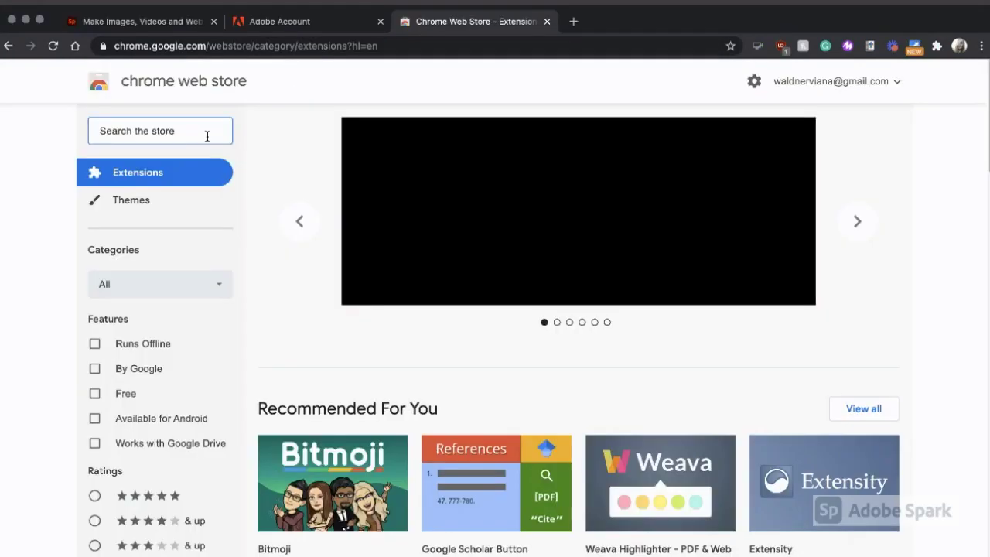
type("mote")
- Search the Chrome Web Store for "mote" to find the extension
key("Return")
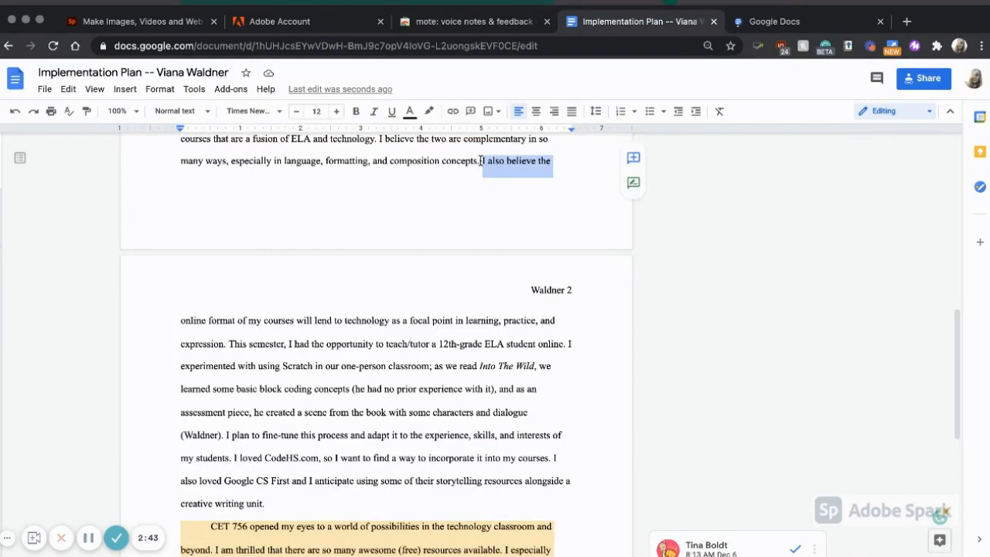
- Record a Mote voice note as a comment on "I also believe the", post it and play it back
left_click(633, 158)
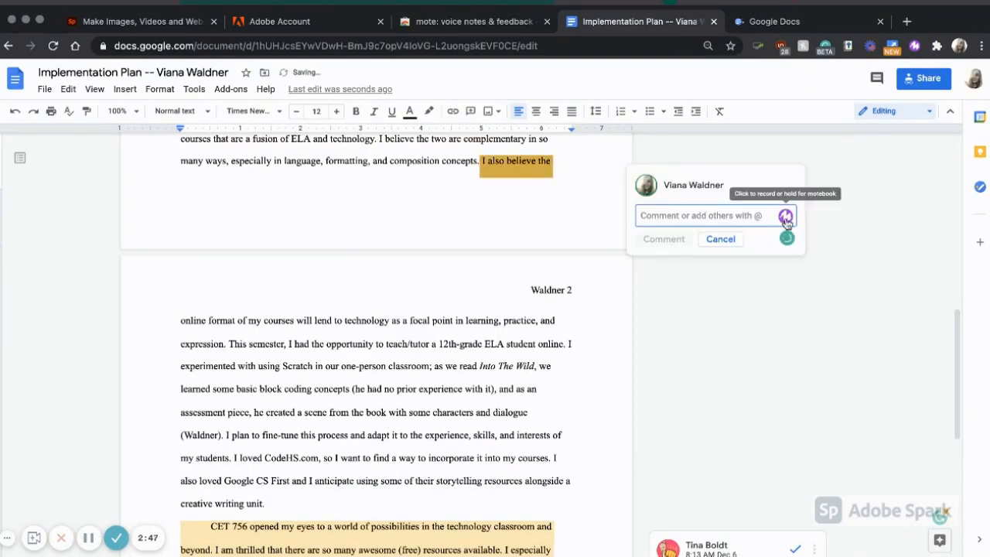
left_click(786, 217)
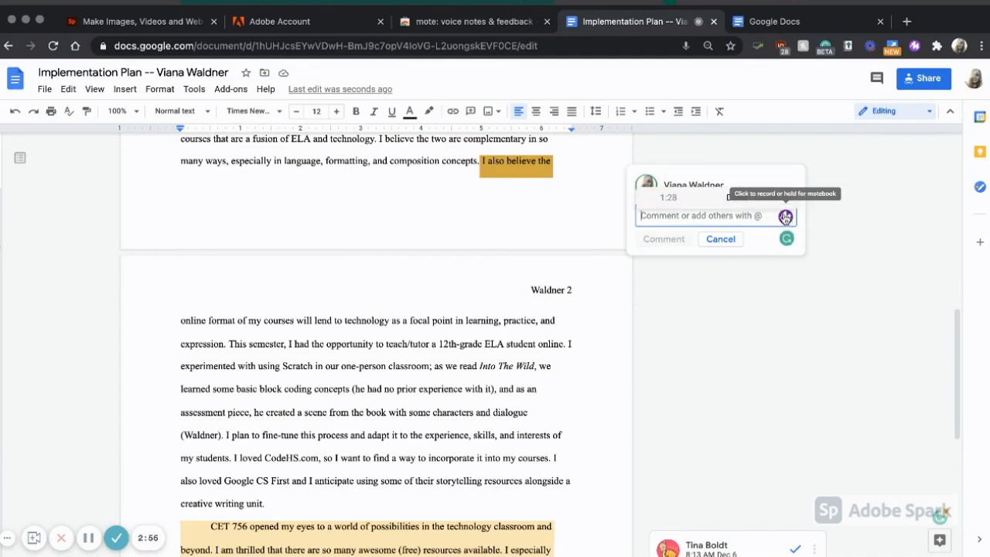
left_click(786, 217)
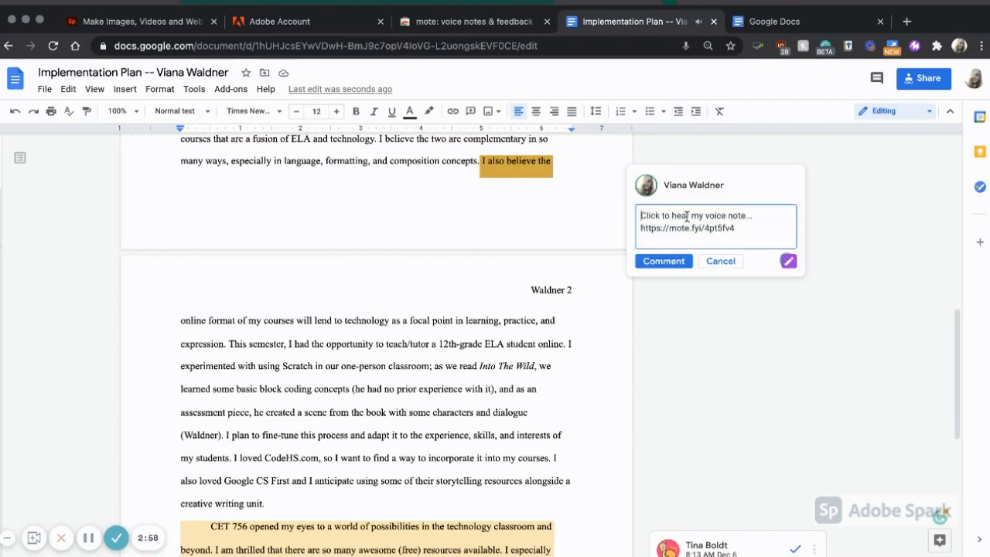
left_click(663, 261)
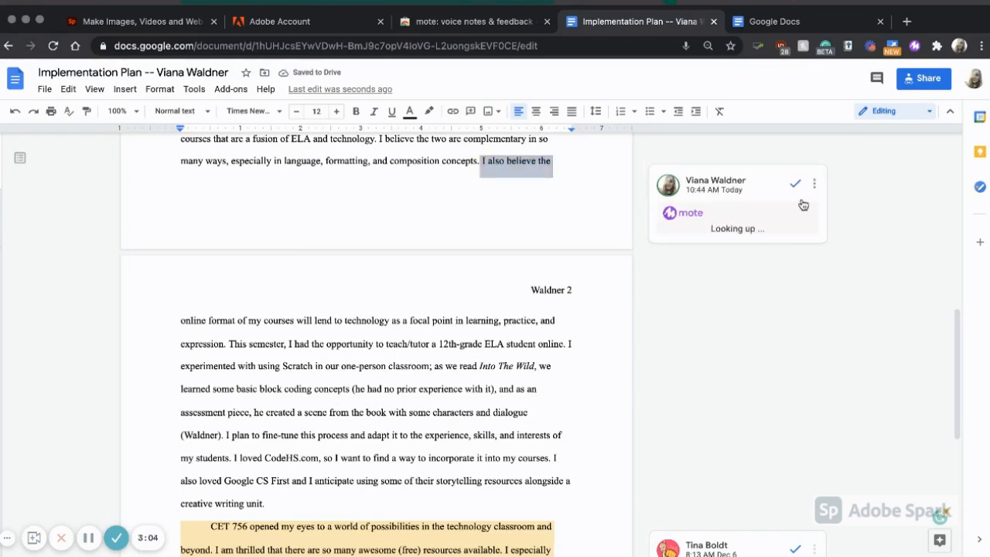
left_click(749, 247)
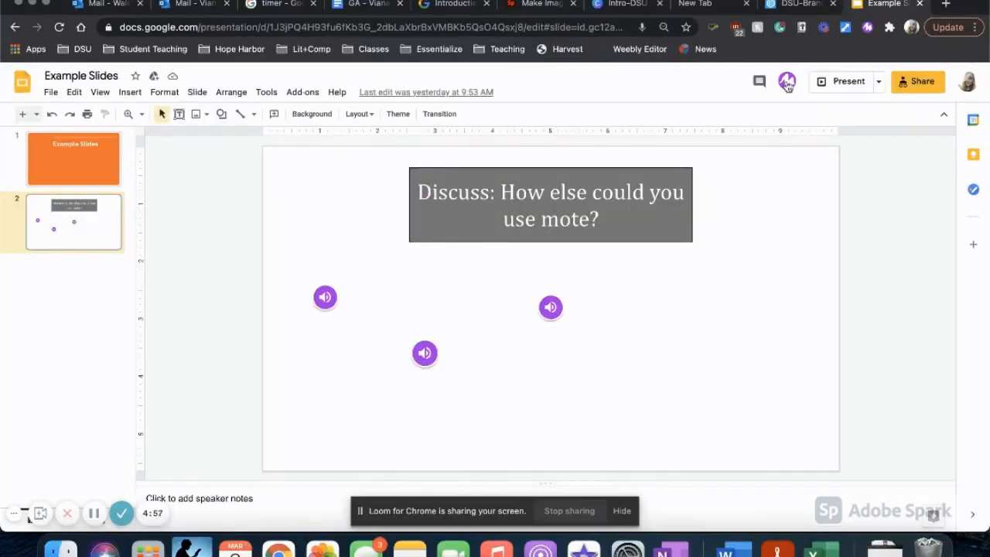
- Record a new Mote voice note onto slide 2 from the extension's recorder
left_click(787, 82)
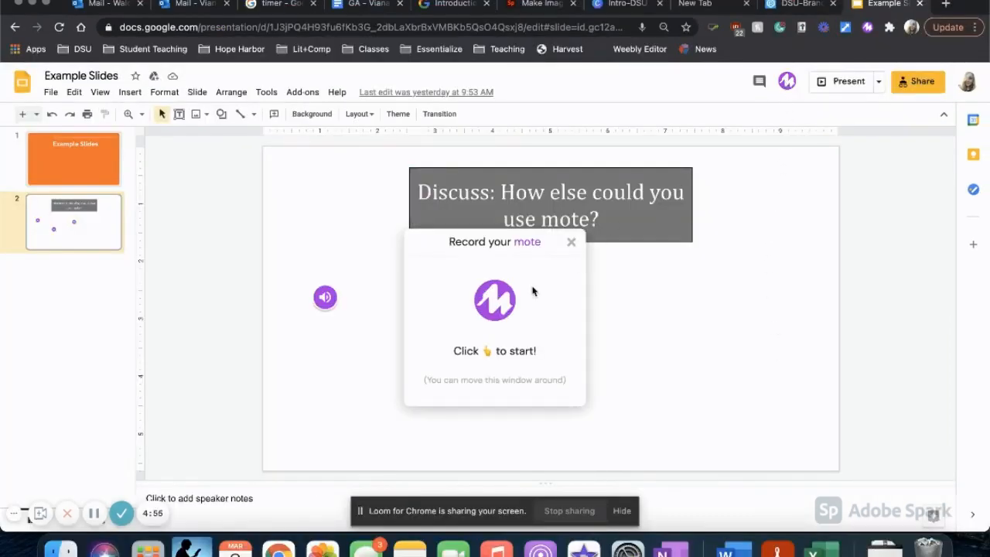
left_click(494, 301)
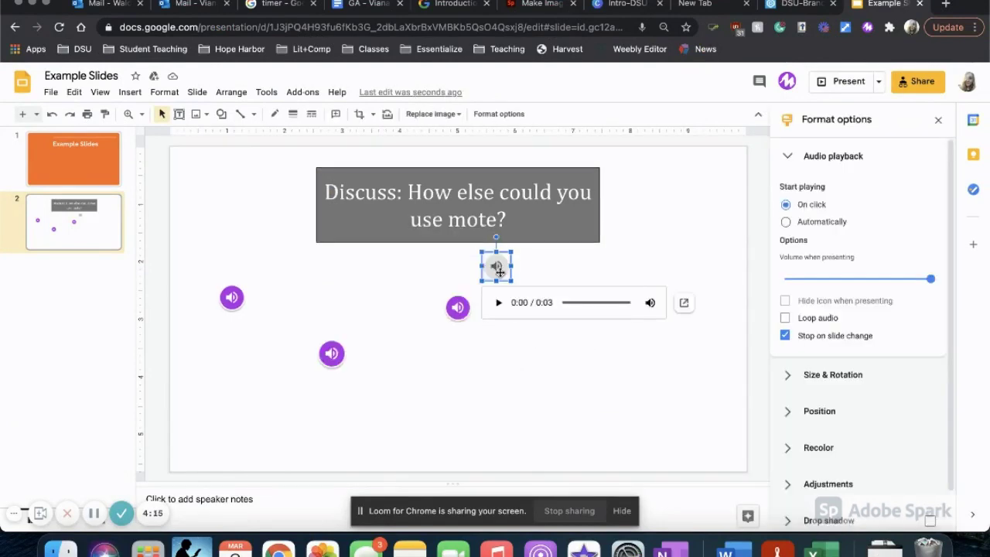
- Move the new audio icon to the slide's right side and enlarge it with its corner handle
left_click_drag(496, 266, 610, 308)
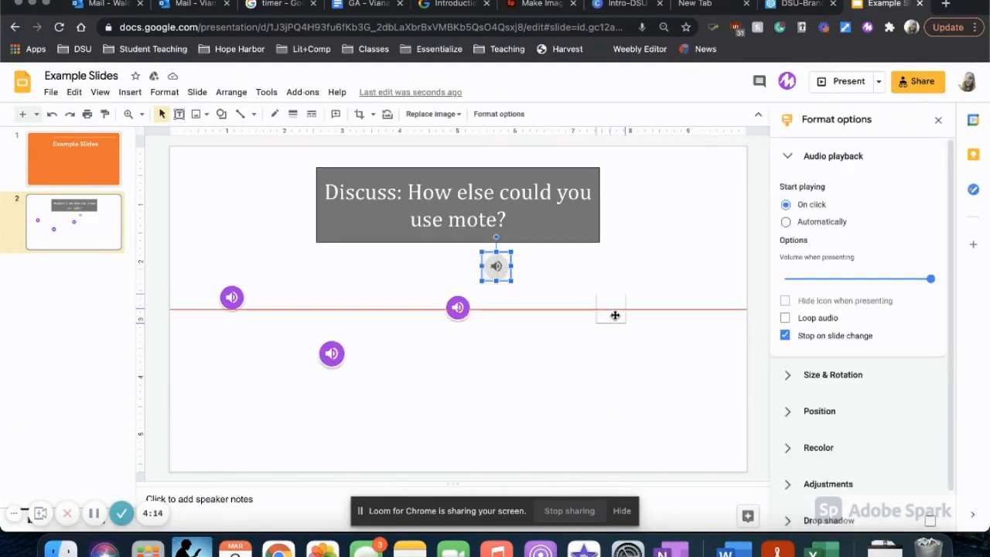
left_click_drag(625, 323, 643, 337)
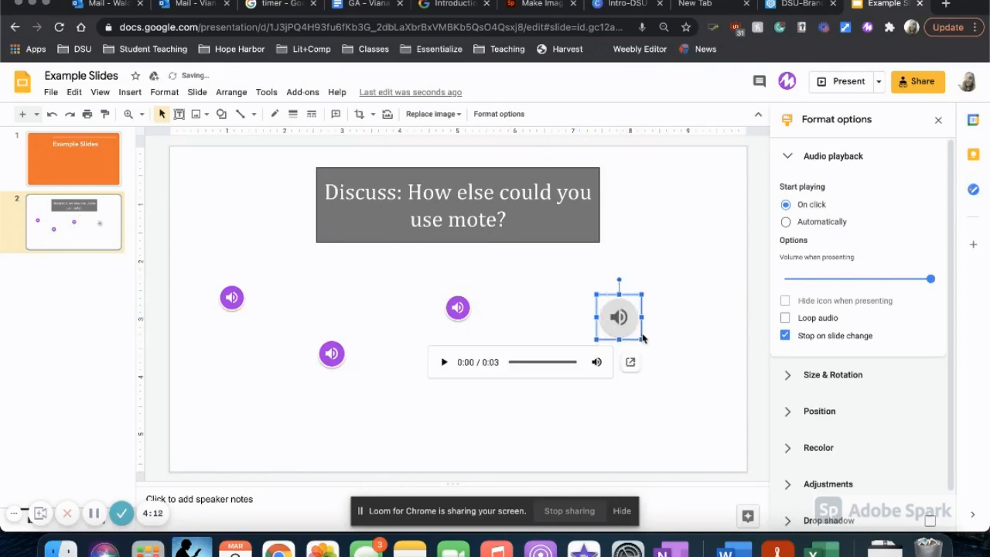
left_click(642, 383)
left_click(618, 317)
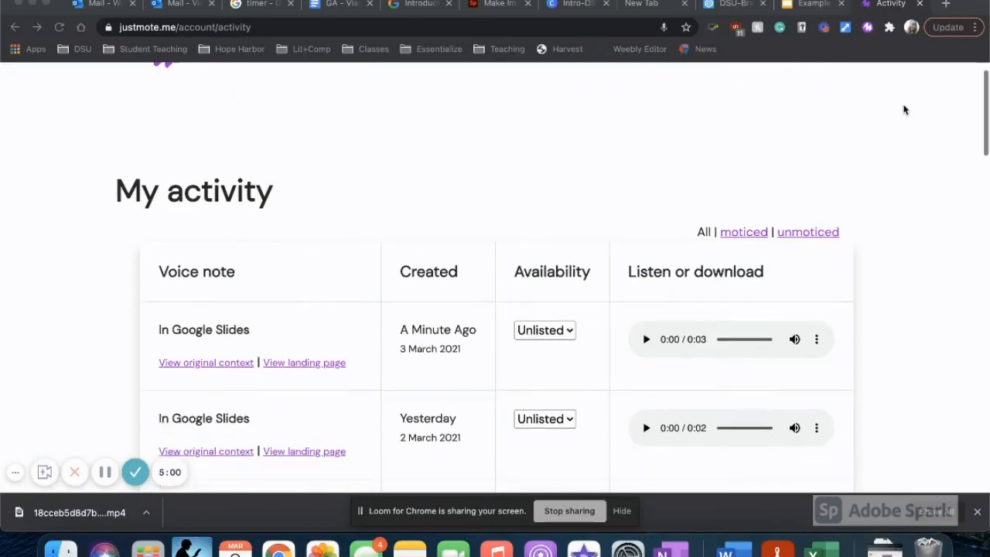
scroll(906, 110, "down", 2)
scroll(906, 110, "down", 3)
scroll(905, 110, "down", 3)
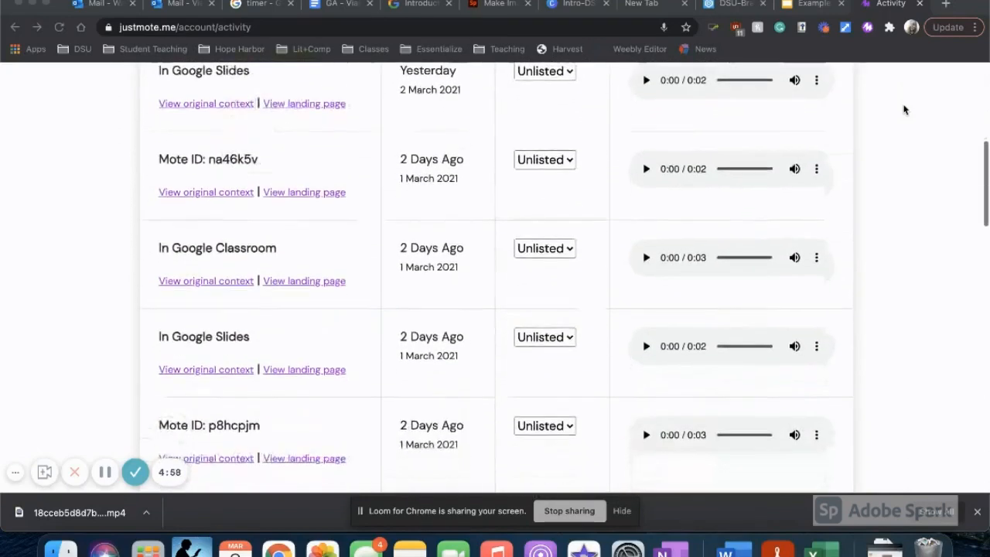
scroll(905, 110, "up", 3)
scroll(905, 110, "up", 3)
scroll(905, 110, "up", 3)
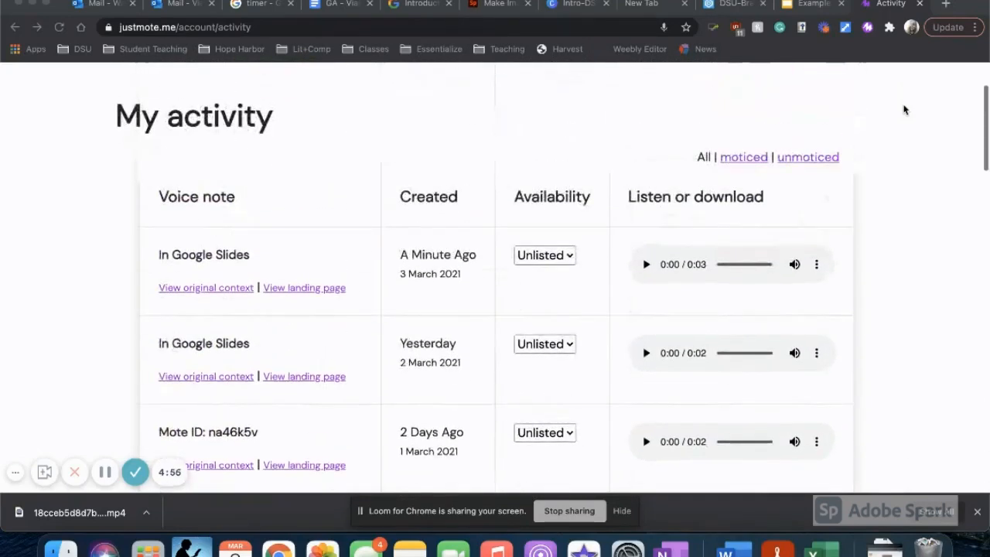